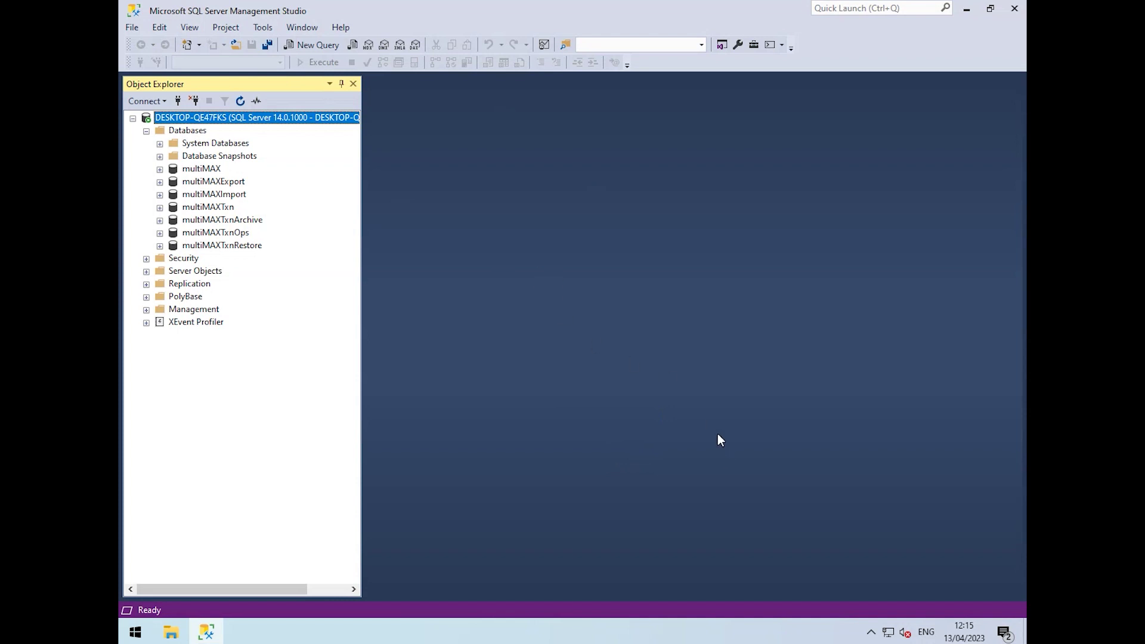
# Check the Symmetry services status from the system tray and dismiss it.
pyautogui.click(871, 632)
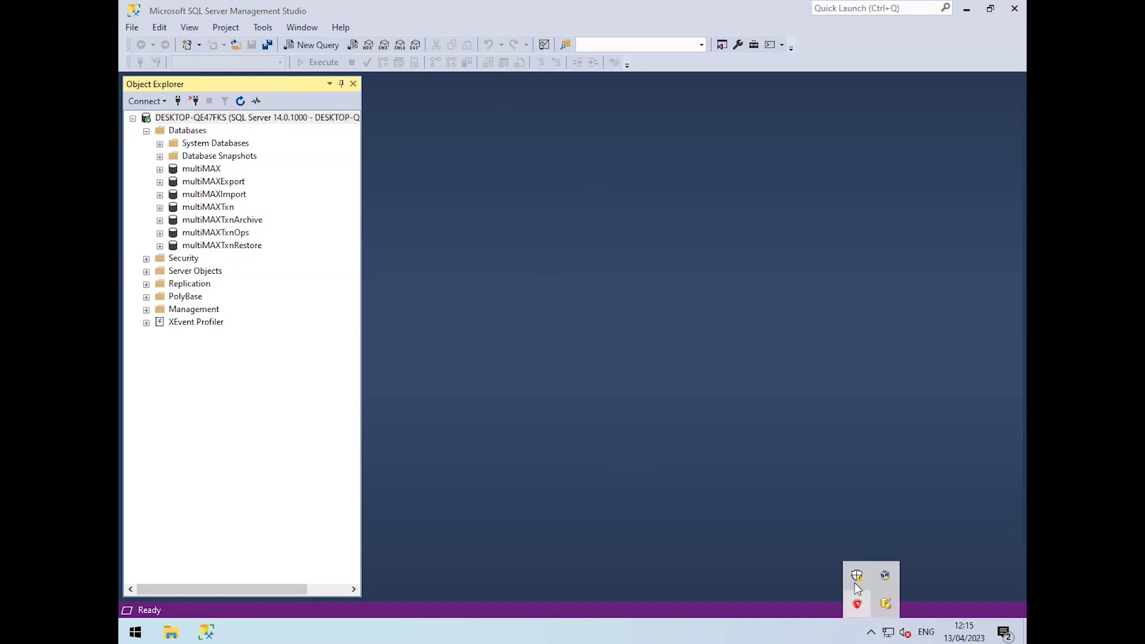
pyautogui.click(857, 606)
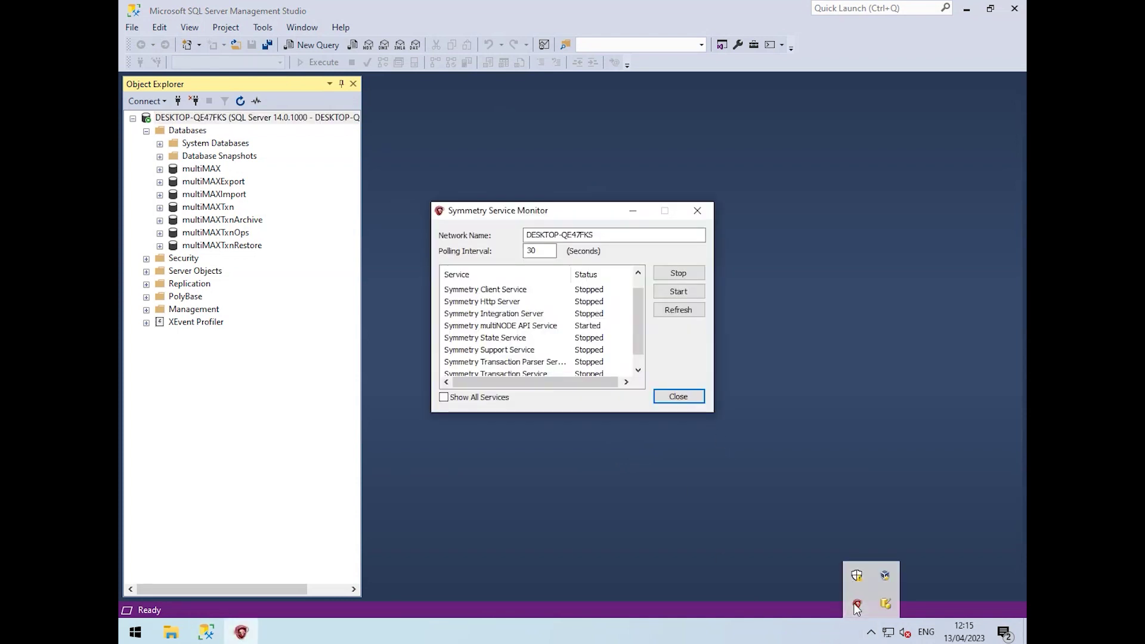
pyautogui.click(678, 398)
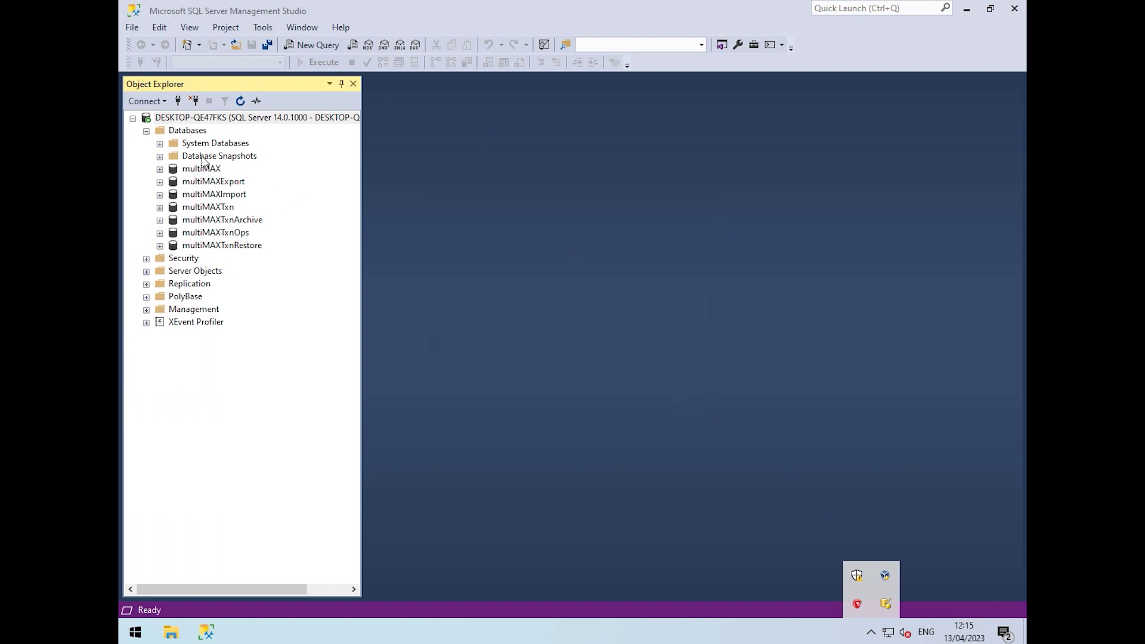
# Start a Restore Database task for multiMAX using a Device source.
pyautogui.click(213, 171)
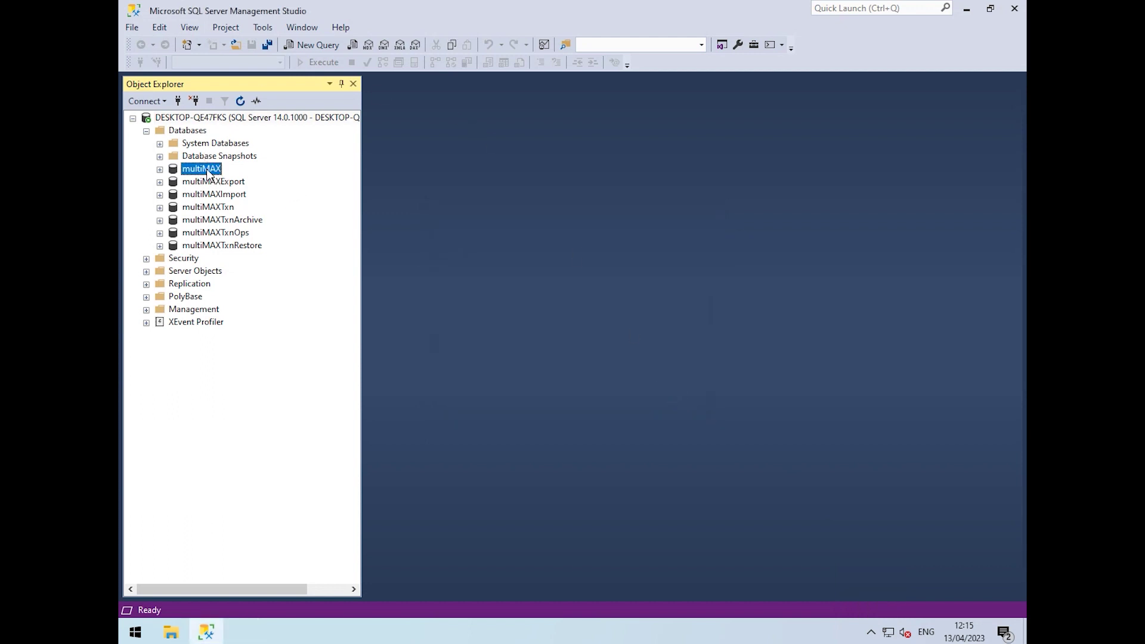
pyautogui.rightClick(212, 172)
pyautogui.moveTo(267, 228)
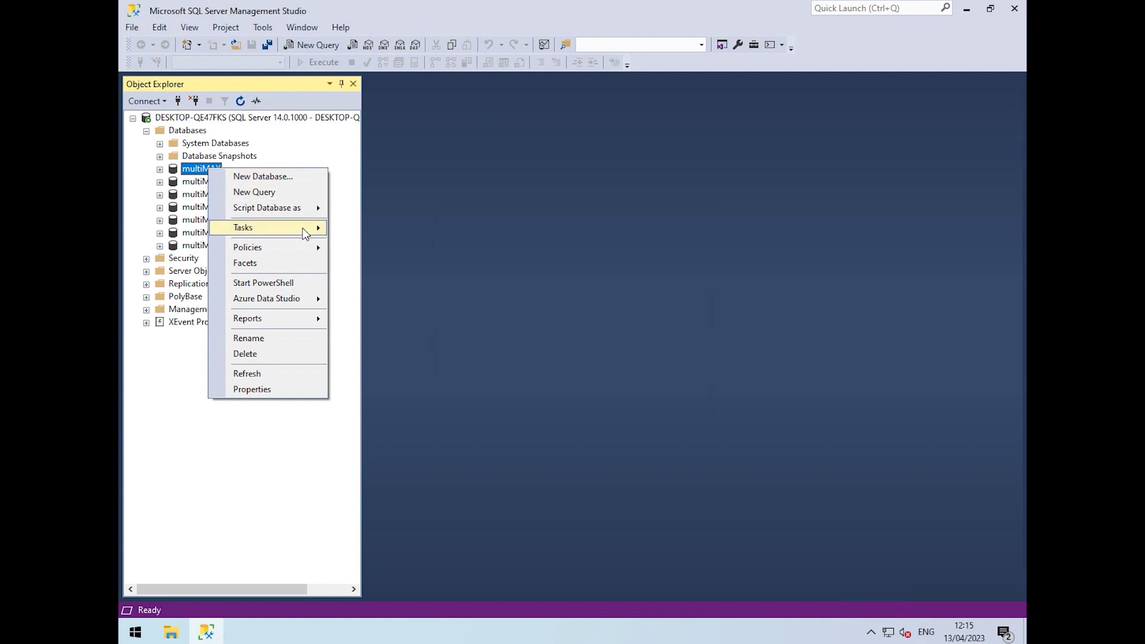
pyautogui.moveTo(448, 395)
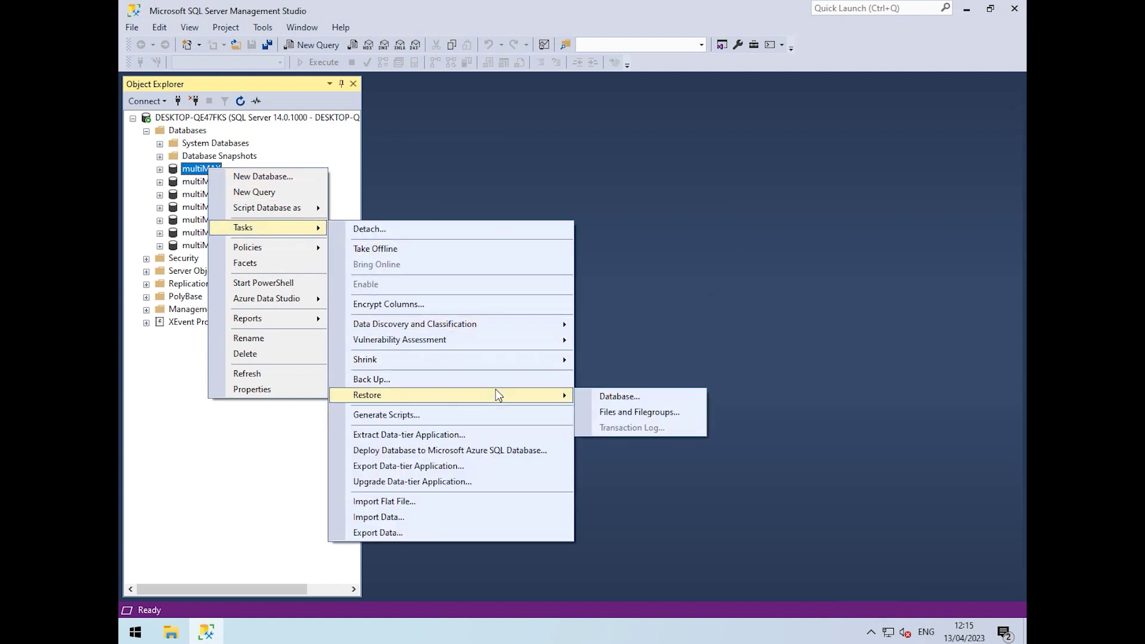
pyautogui.click(669, 403)
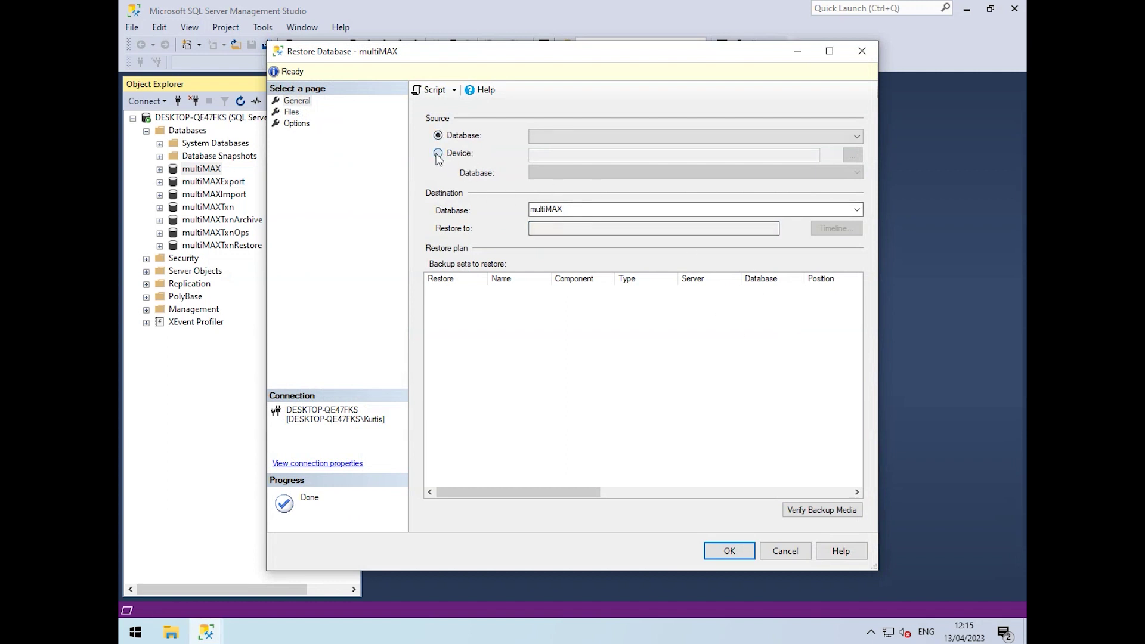
pyautogui.click(438, 153)
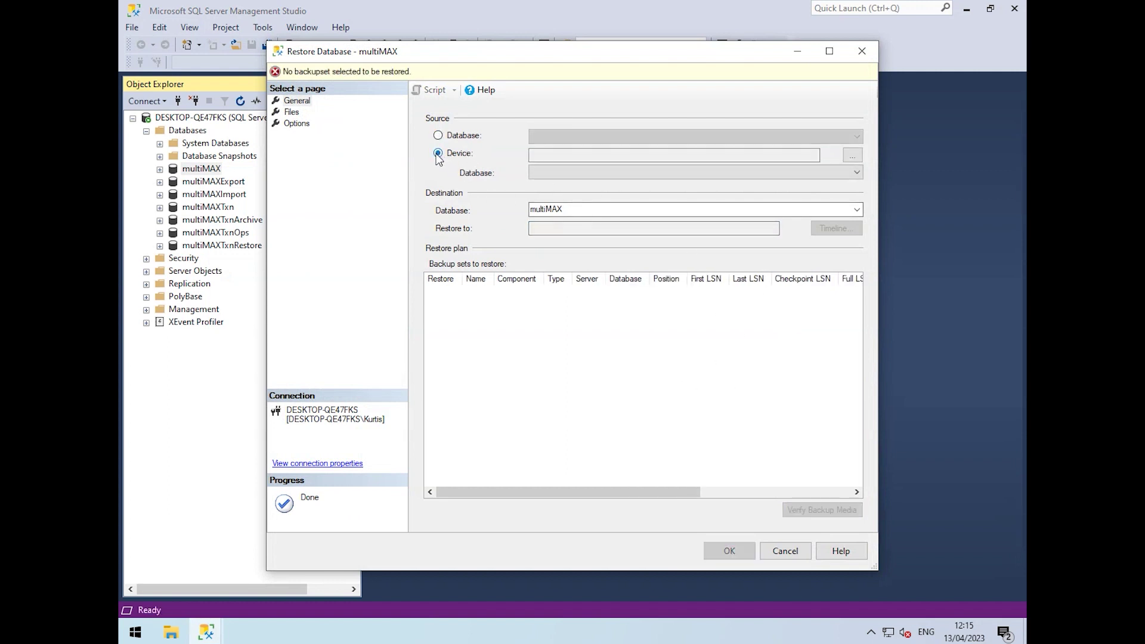
pyautogui.click(853, 155)
pyautogui.click(696, 277)
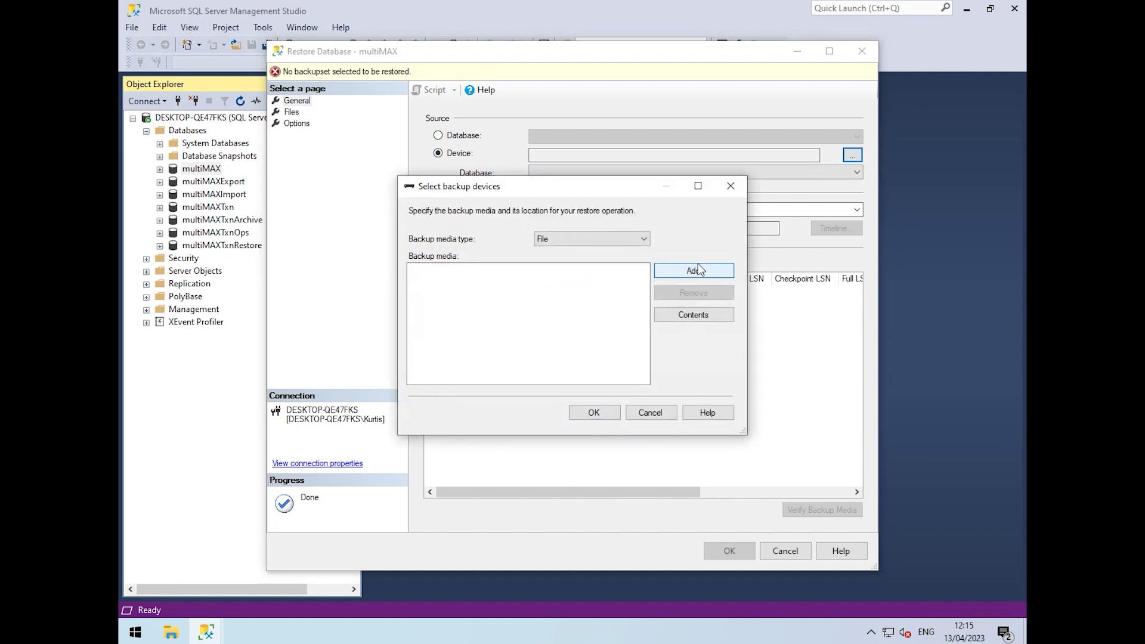
pyautogui.scroll(3, 408, 230)
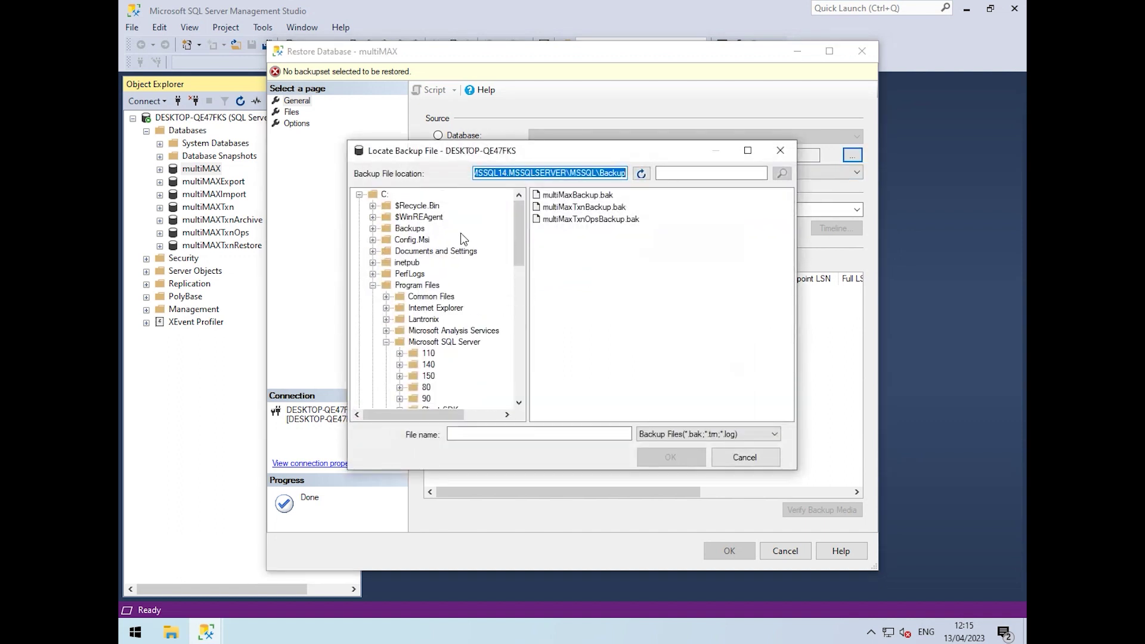
# Select C:\Backups\multimax_13042023.bak as the backup media, listing its full backup set.
pyautogui.click(410, 228)
pyautogui.click(613, 196)
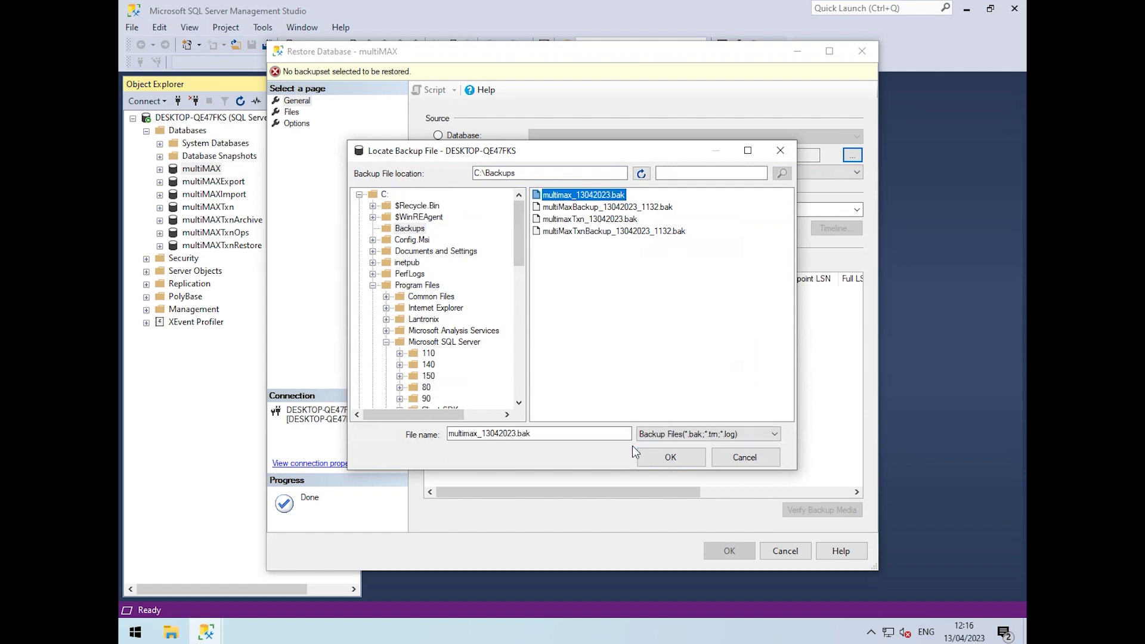
pyautogui.click(671, 457)
pyautogui.click(600, 412)
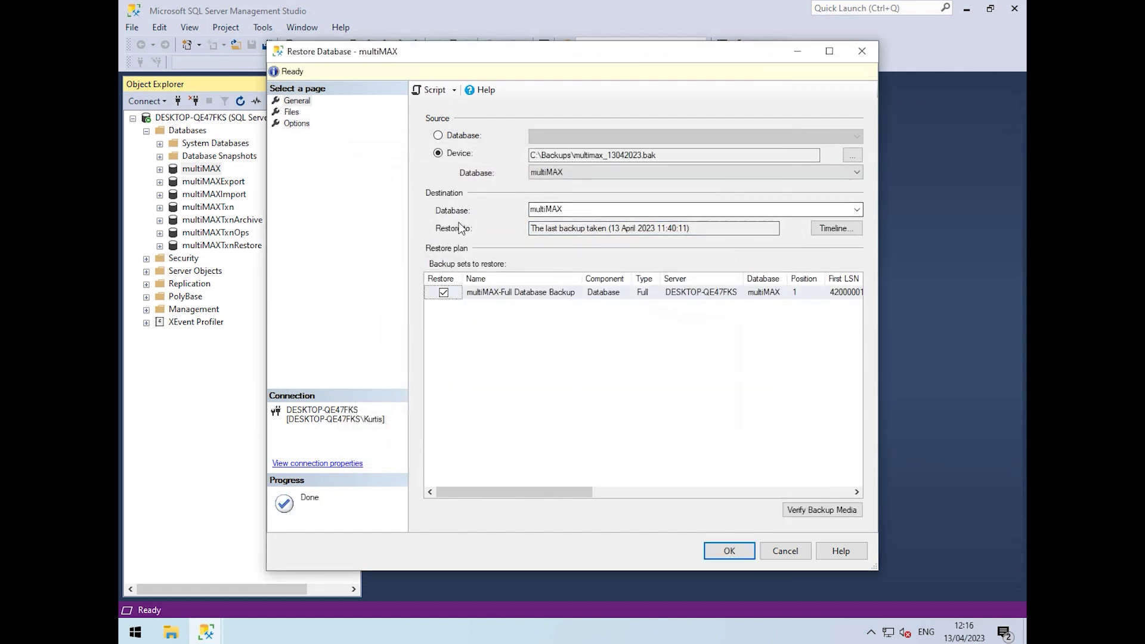
# Restore multiMAX with Overwrite the existing database (WITH REPLACE) and acknowledge success.
pyautogui.doubleClick(582, 210)
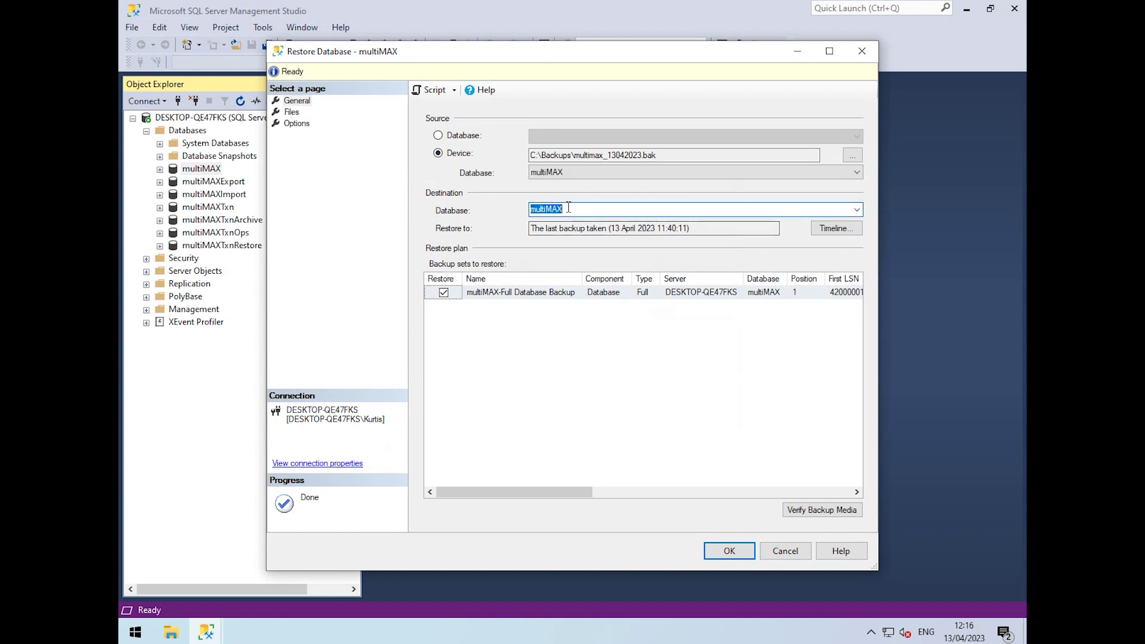
pyautogui.click(618, 381)
pyautogui.click(298, 124)
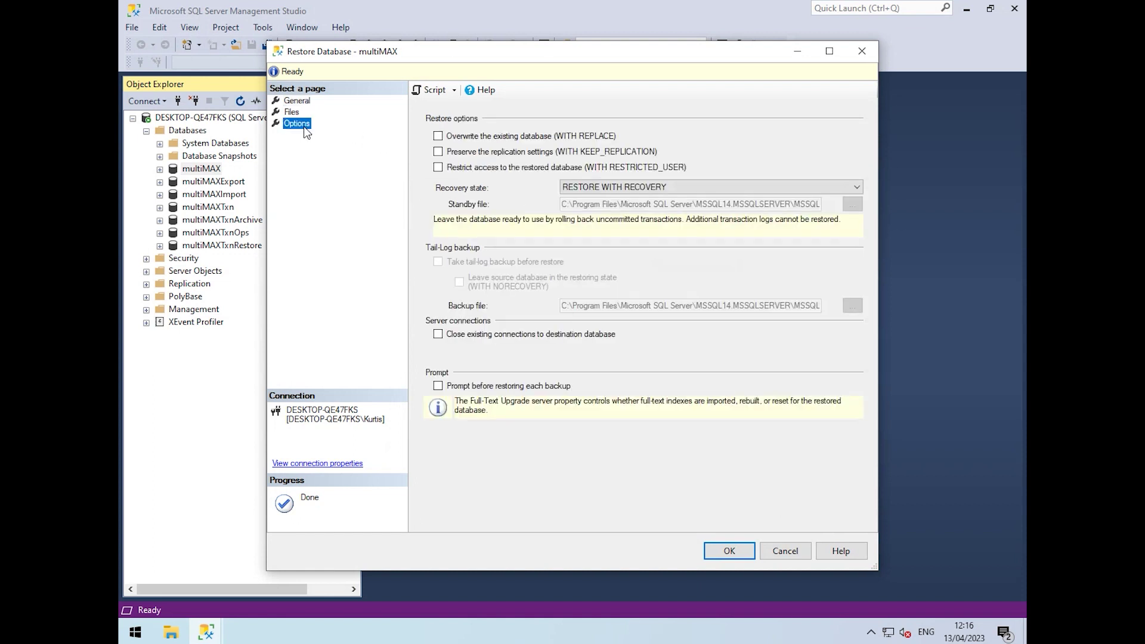
pyautogui.click(468, 137)
pyautogui.click(729, 551)
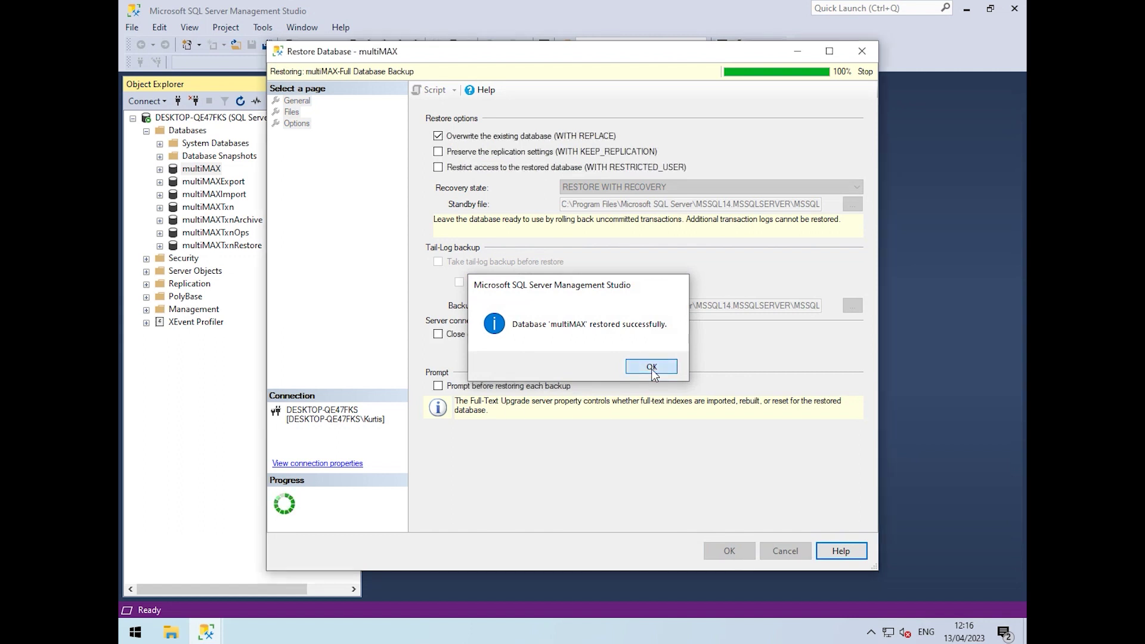
pyautogui.click(651, 368)
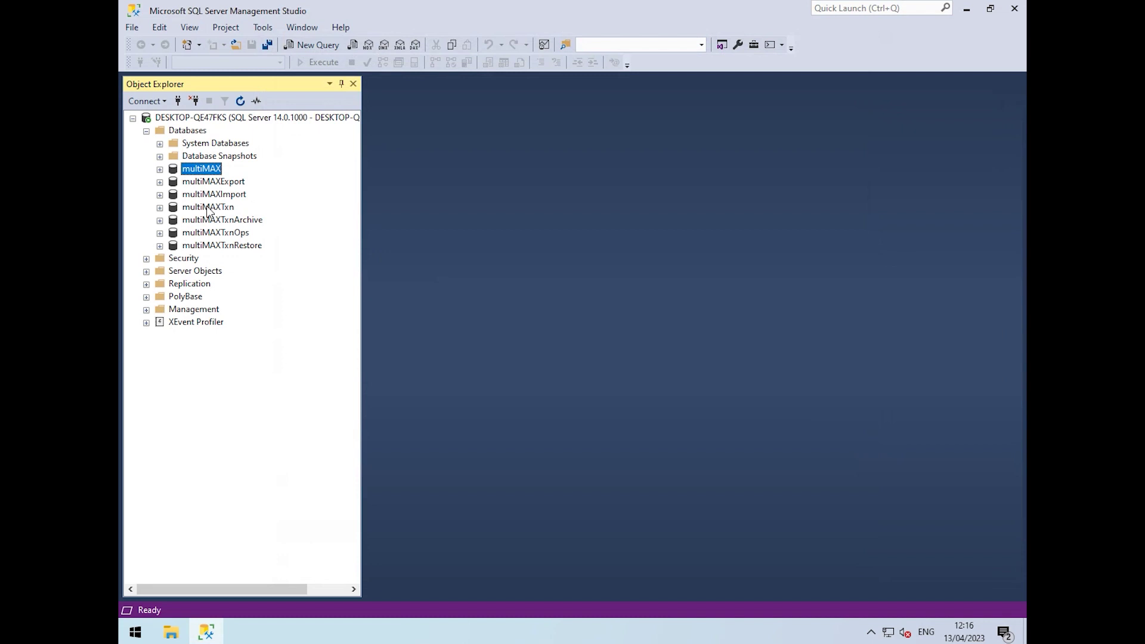
# Start a Restore Database task for multiMAXTxn using a Device source.
pyautogui.rightClick(207, 209)
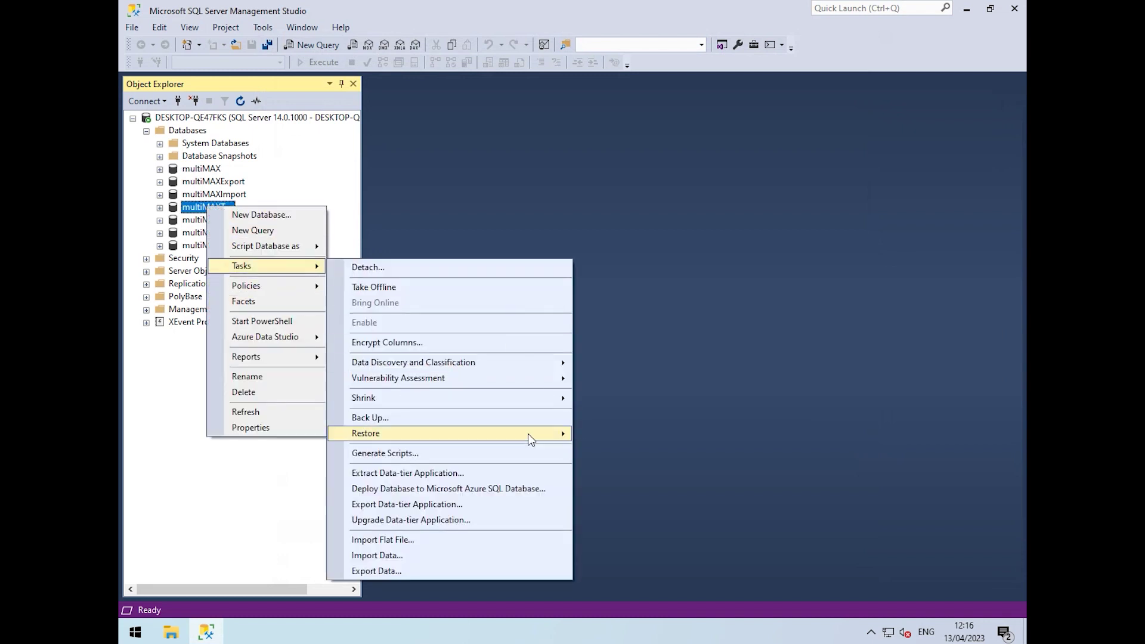
pyautogui.moveTo(448, 433)
pyautogui.click(666, 436)
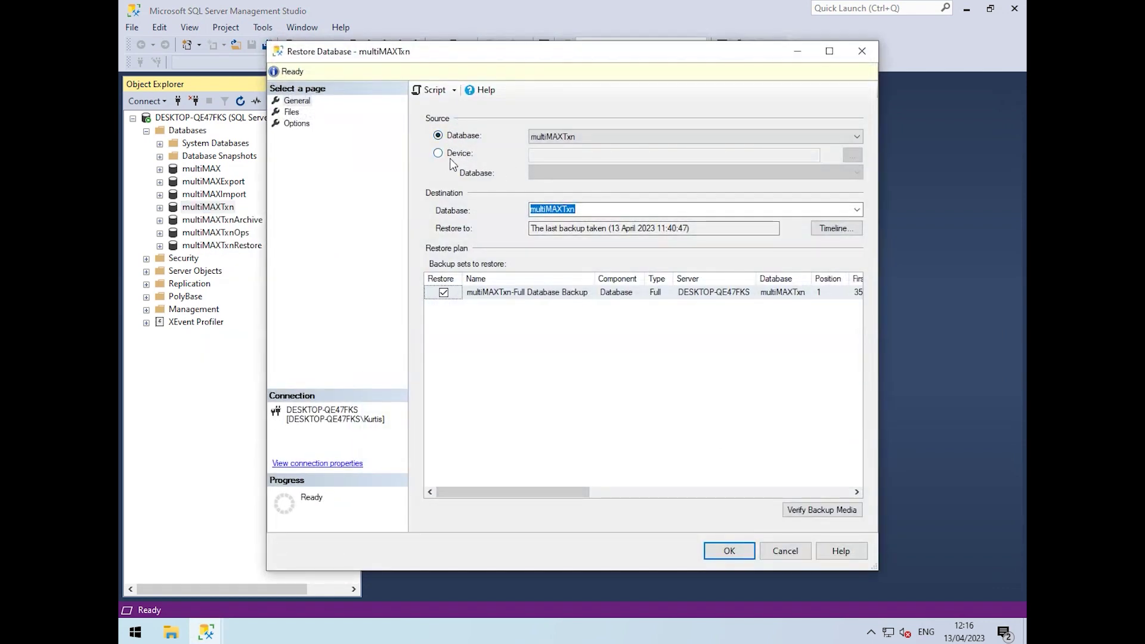
pyautogui.click(451, 155)
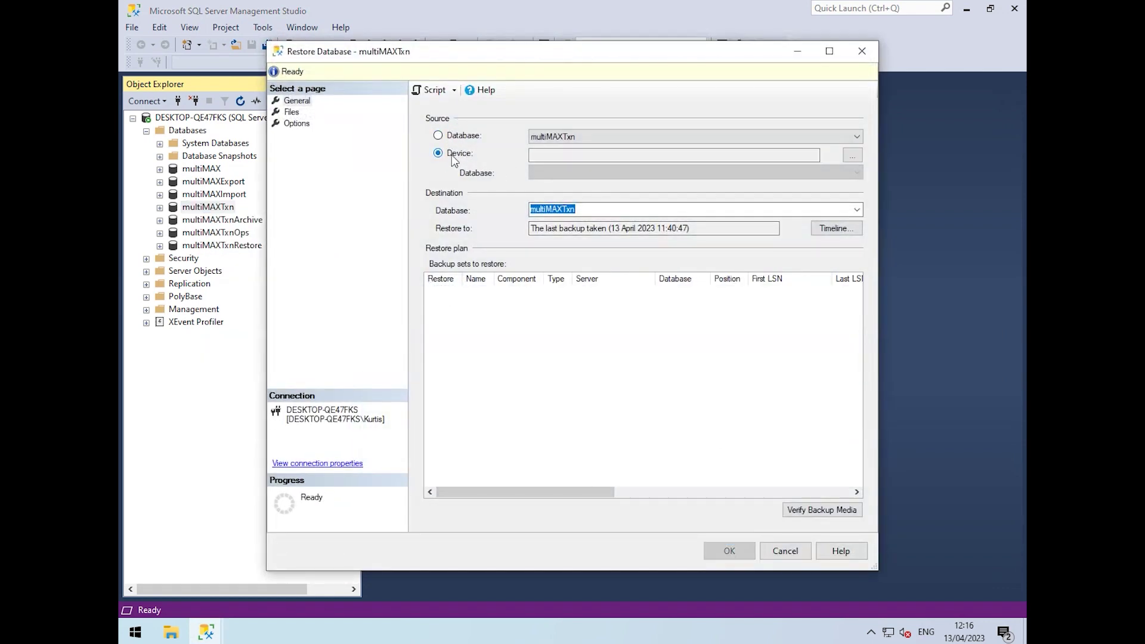
pyautogui.click(853, 155)
pyautogui.click(687, 271)
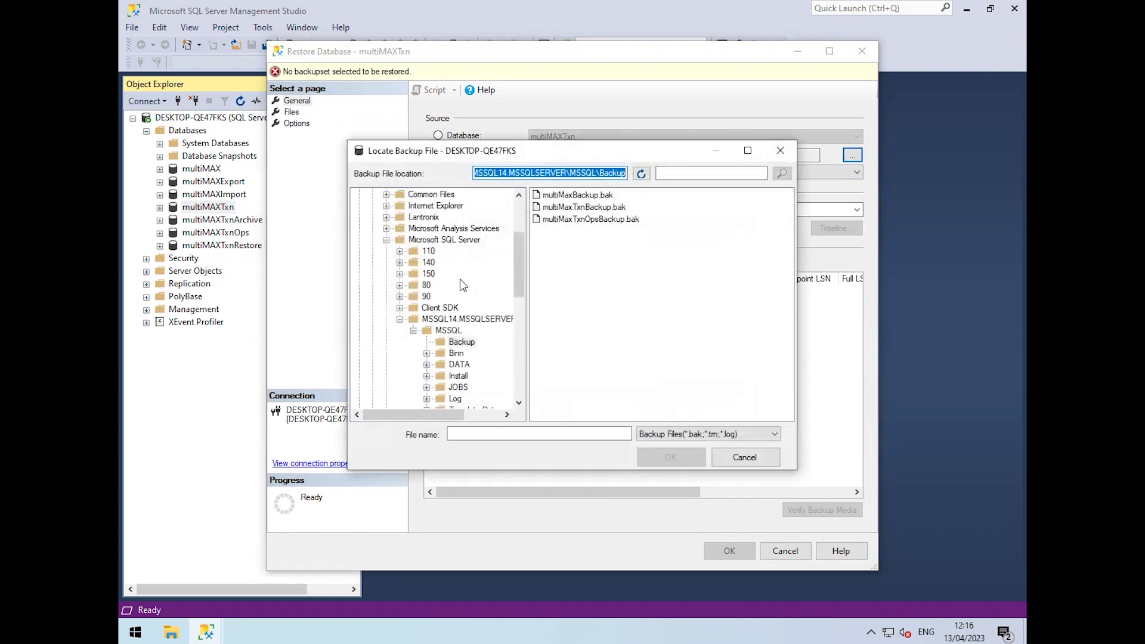
# Select C:\Backups\multimaxTxn_13042023.bak as the backup media for the restore.
pyautogui.click(411, 228)
pyautogui.click(616, 220)
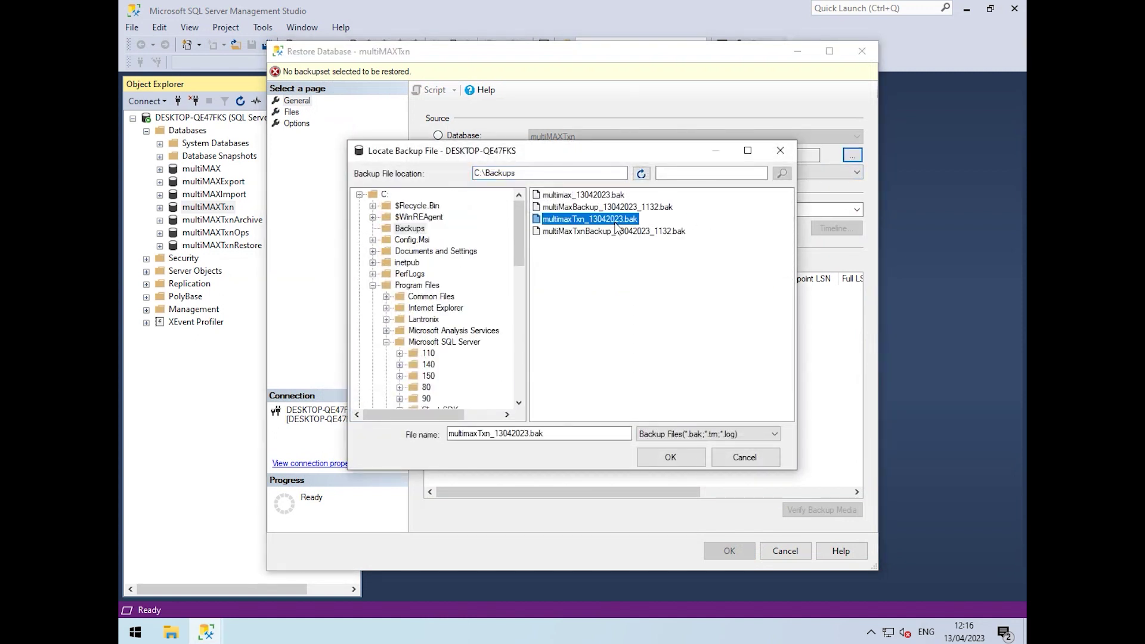
pyautogui.click(670, 457)
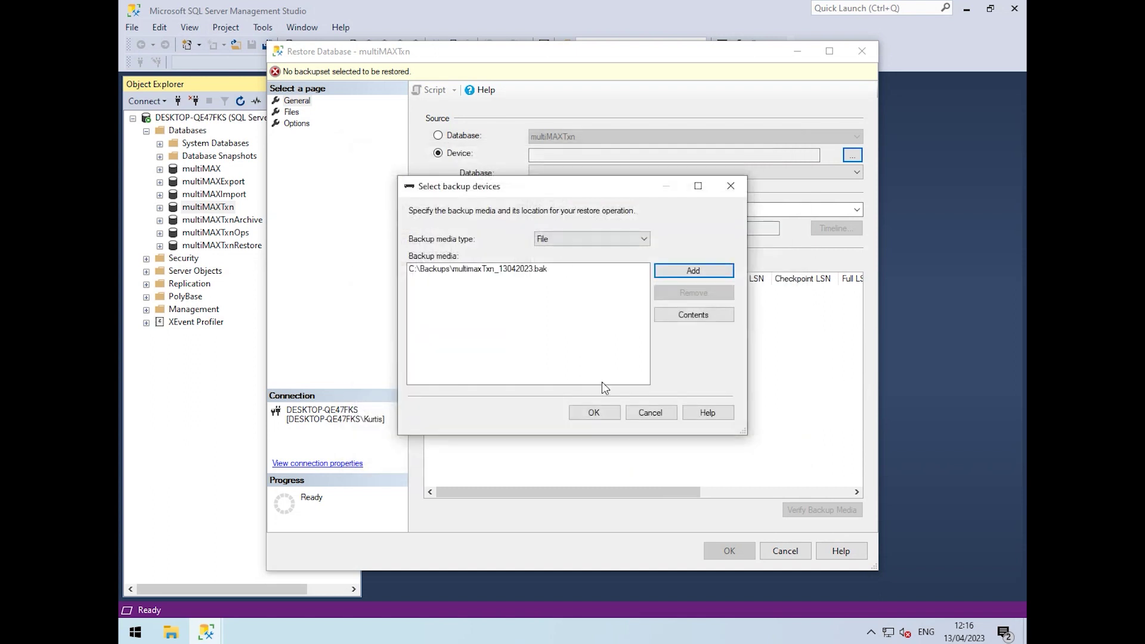
pyautogui.click(594, 413)
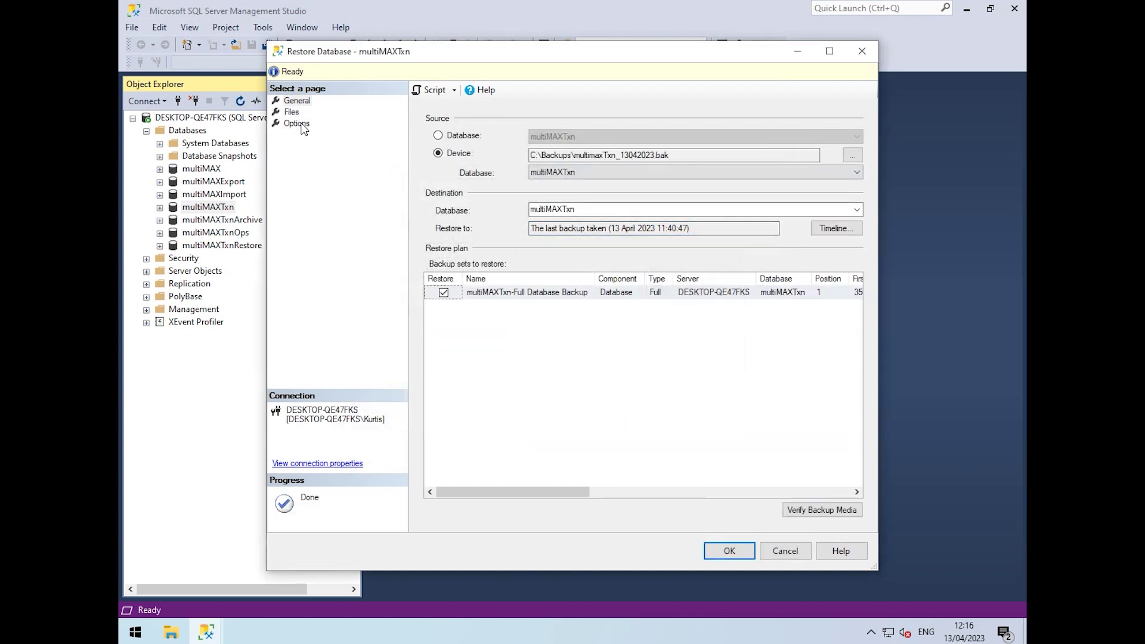
# Restore multiMAXTxn with Overwrite the existing database (WITH REPLACE), then minimise SSMS.
pyautogui.click(297, 125)
pyautogui.click(439, 136)
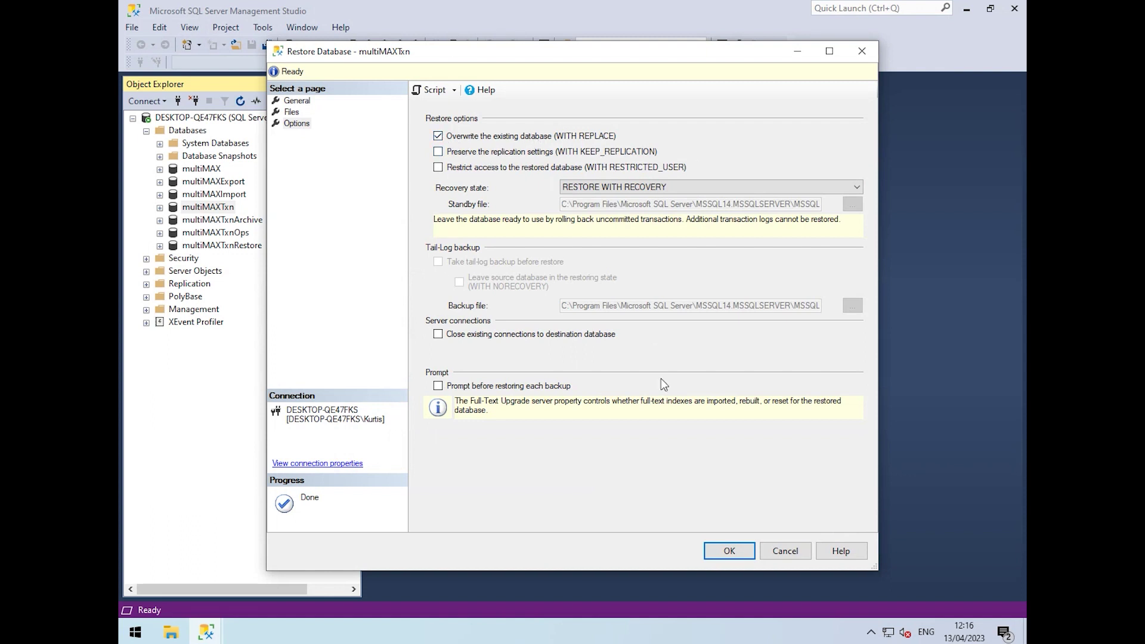
pyautogui.click(723, 554)
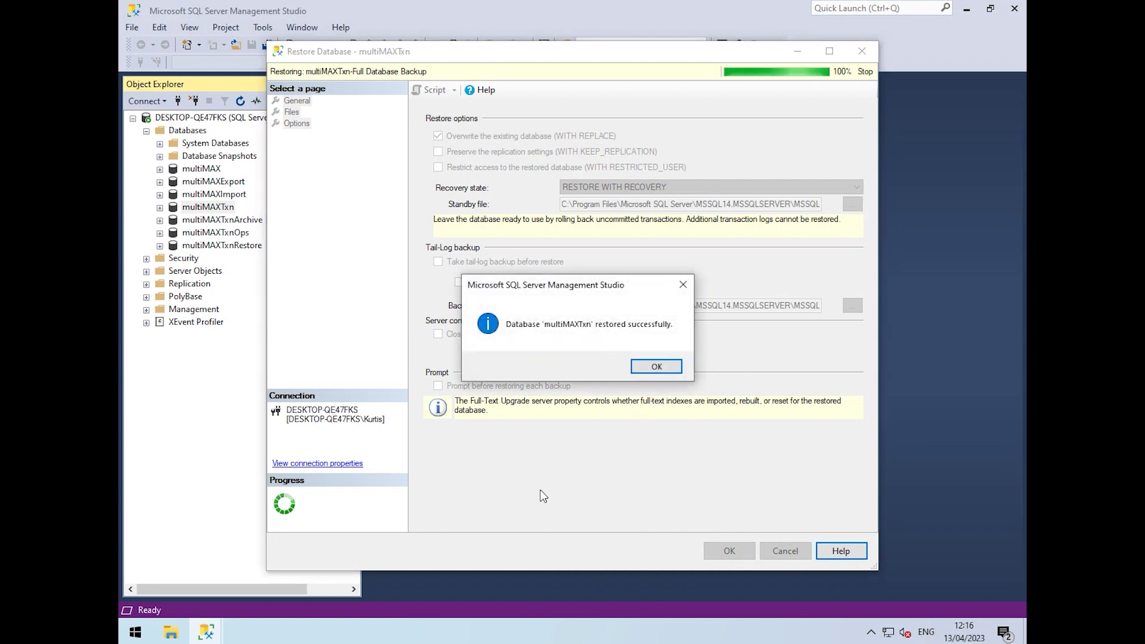
pyautogui.click(657, 368)
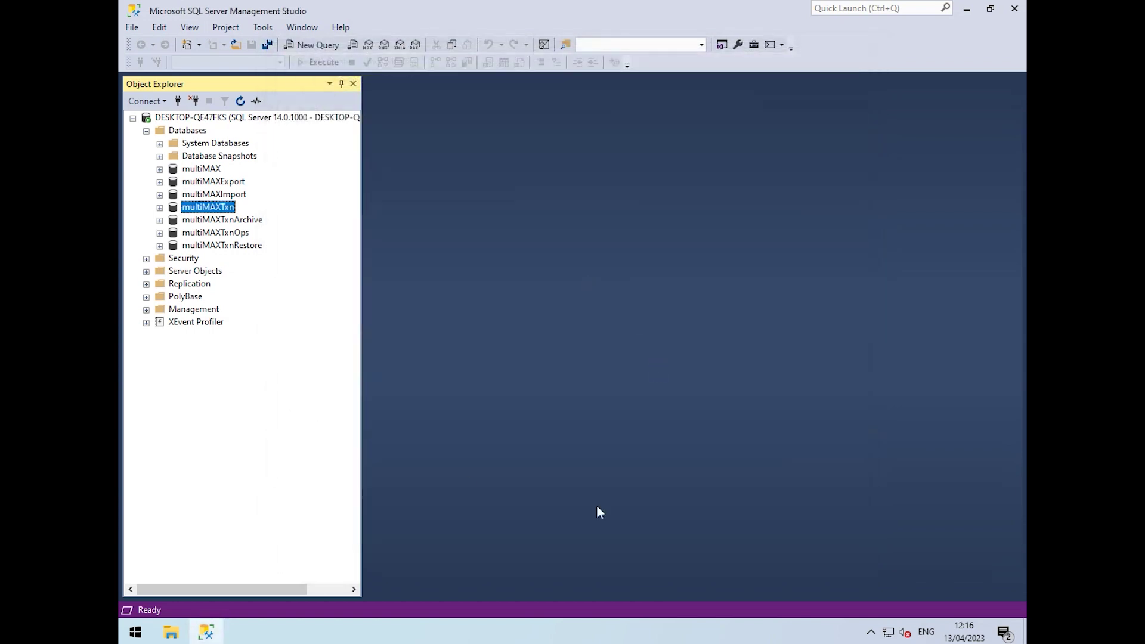
pyautogui.click(966, 12)
# Launch Setup from the Symmetry CD Drive (D:), allowing UAC, and minimise Explorer.
pyautogui.click(170, 633)
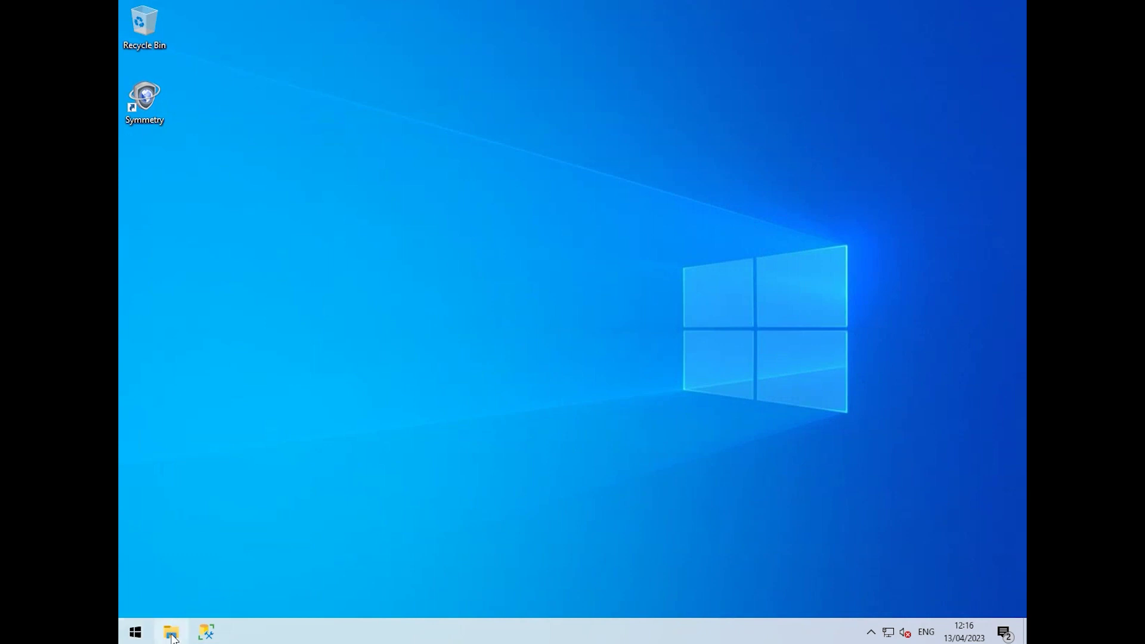
pyautogui.click(379, 492)
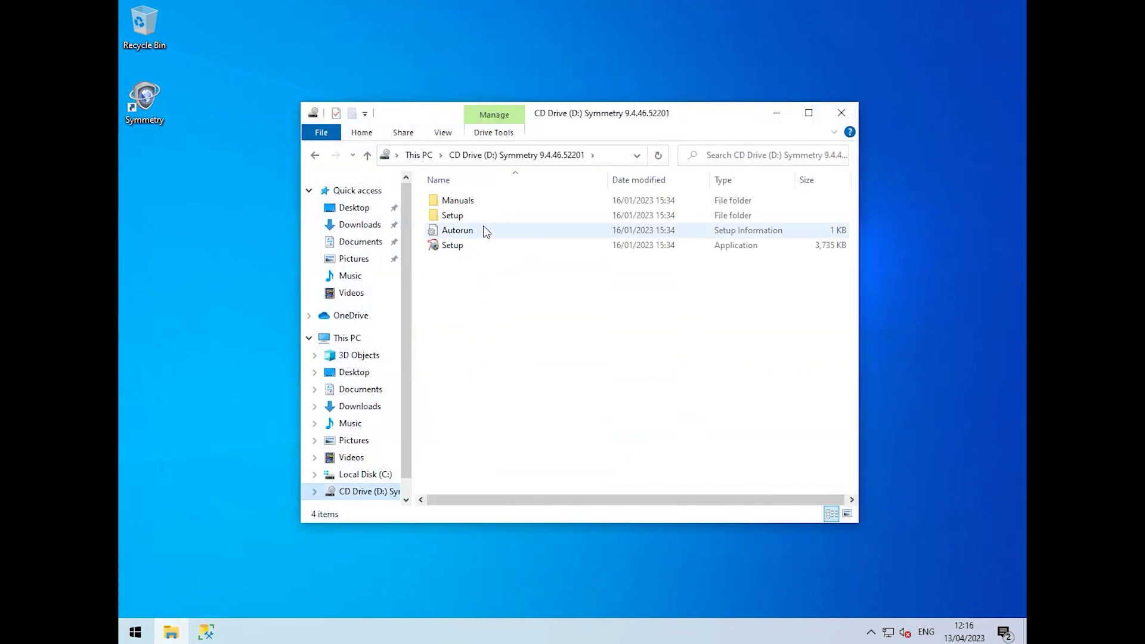
pyautogui.click(451, 249)
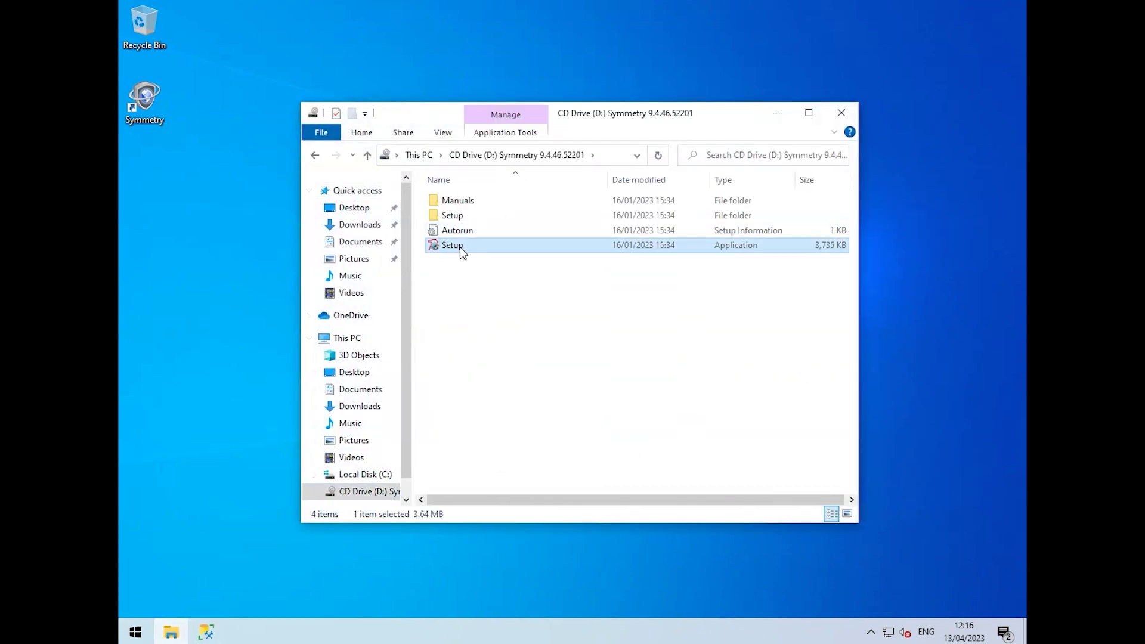
pyautogui.doubleClick(460, 247)
pyautogui.click(504, 407)
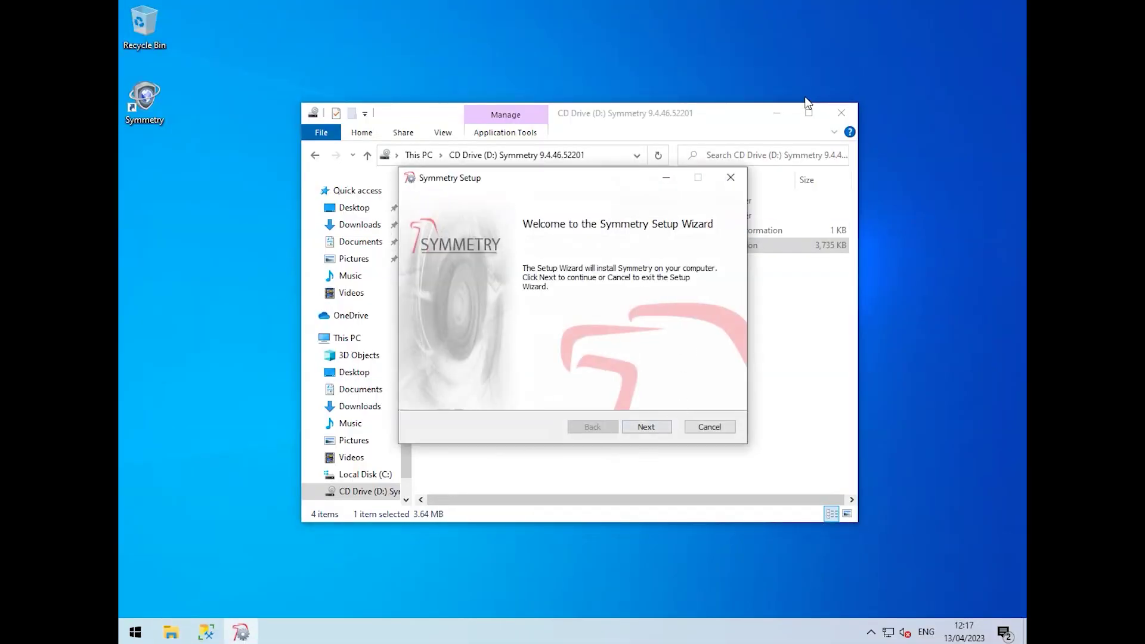
pyautogui.click(776, 112)
# Choose the Symmetry component and proceed into the Symmetry v9.4 setup wizard.
pyautogui.click(658, 427)
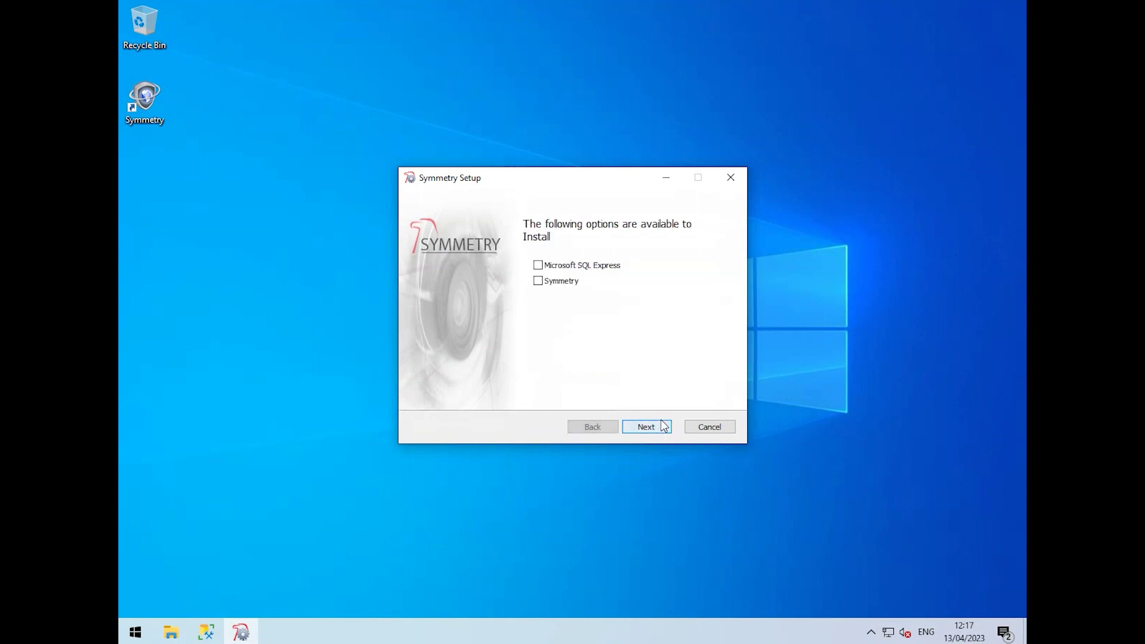
pyautogui.click(538, 281)
pyautogui.click(662, 430)
pyautogui.click(638, 432)
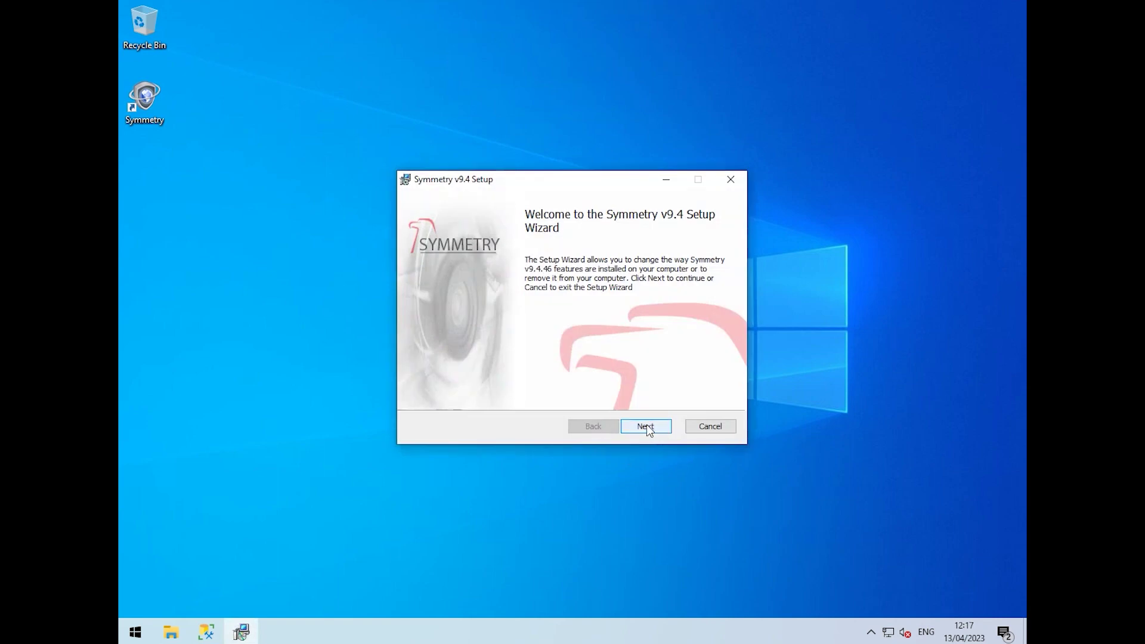
# Choose Repair and start repairing the Symmetry v9.4 installation.
pyautogui.click(647, 429)
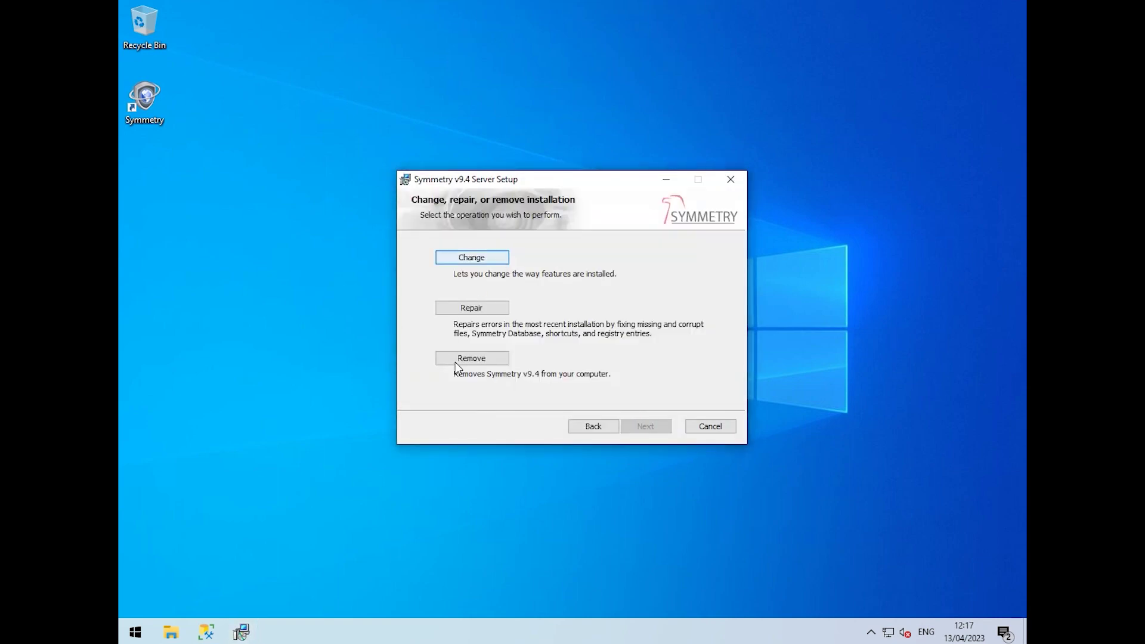
pyautogui.click(490, 307)
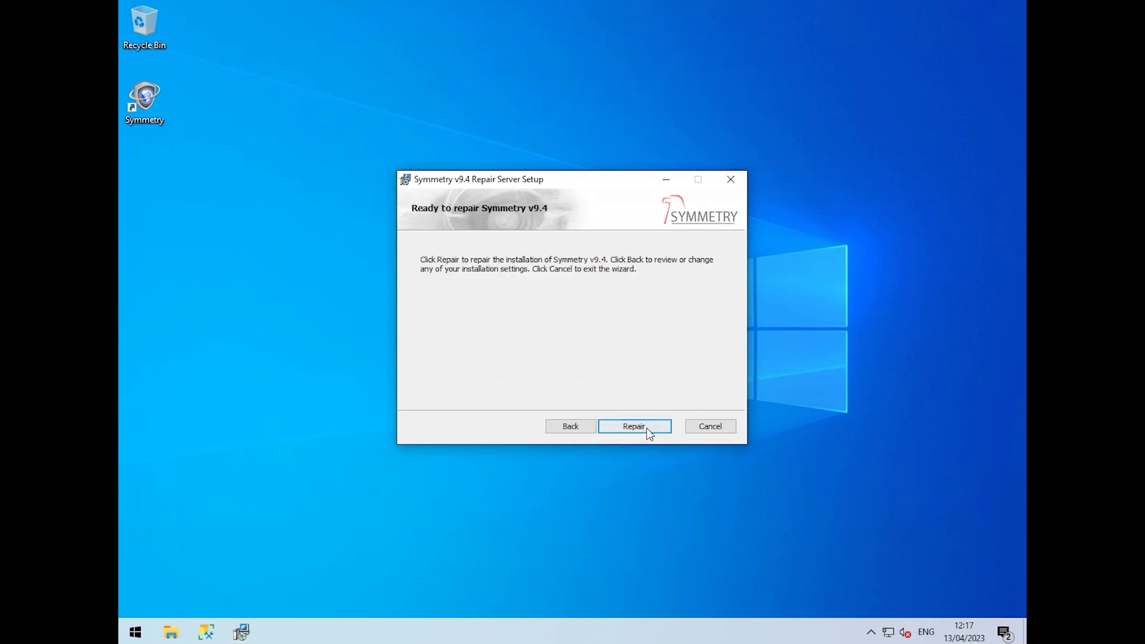
pyautogui.click(647, 428)
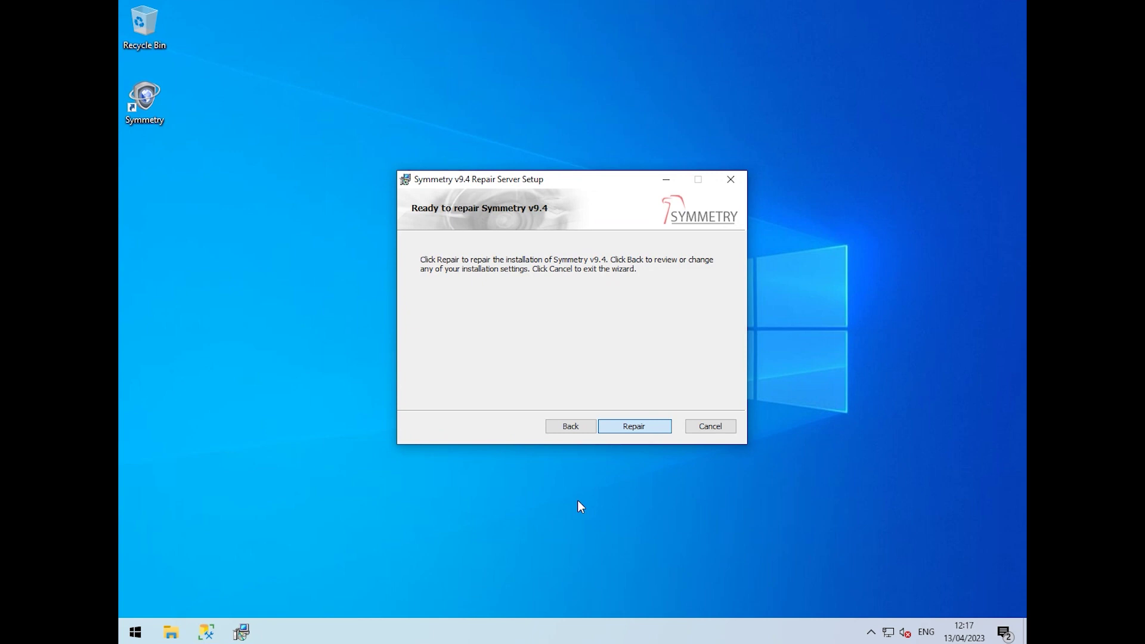